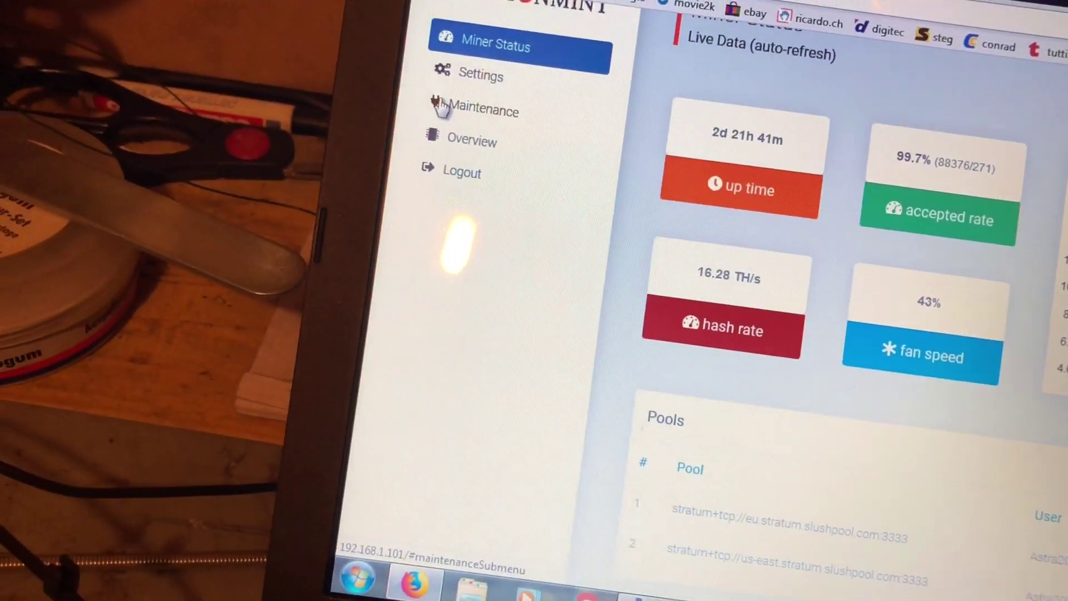
- Open the Performance profiles page under Settings to see the Balanced mode slider and 'tuned' status
{"action": "left_click", "coordinate": [492, 126]}
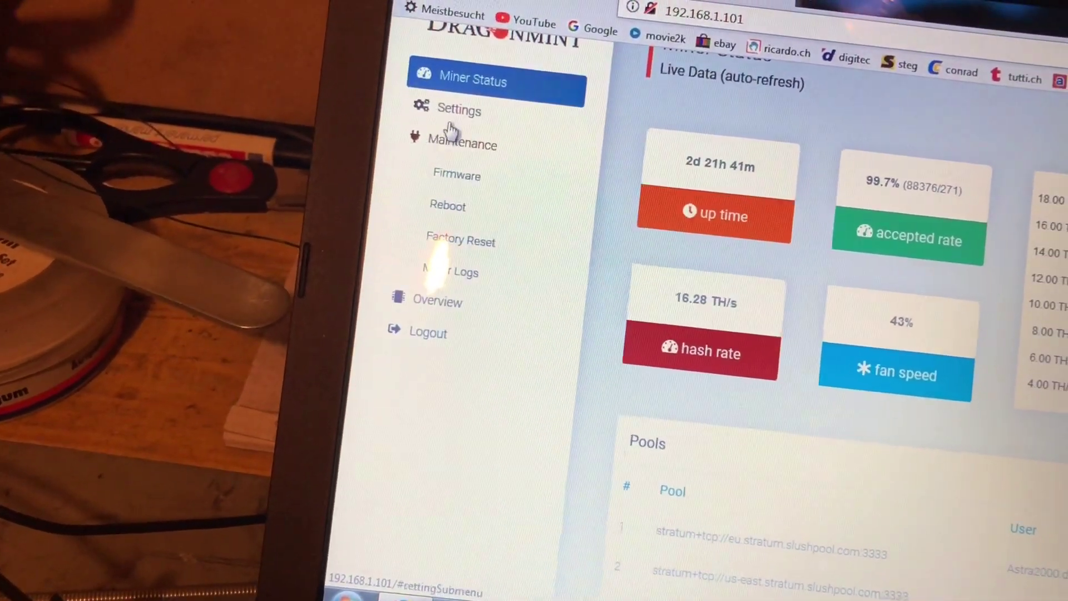
{"action": "left_click", "coordinate": [501, 90]}
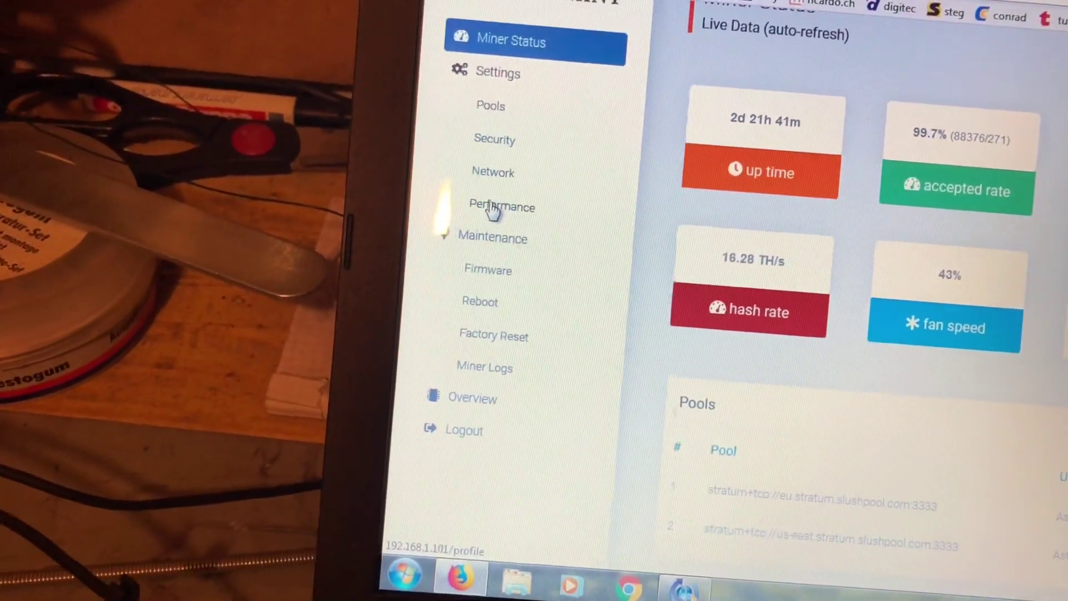
{"action": "left_click", "coordinate": [487, 211]}
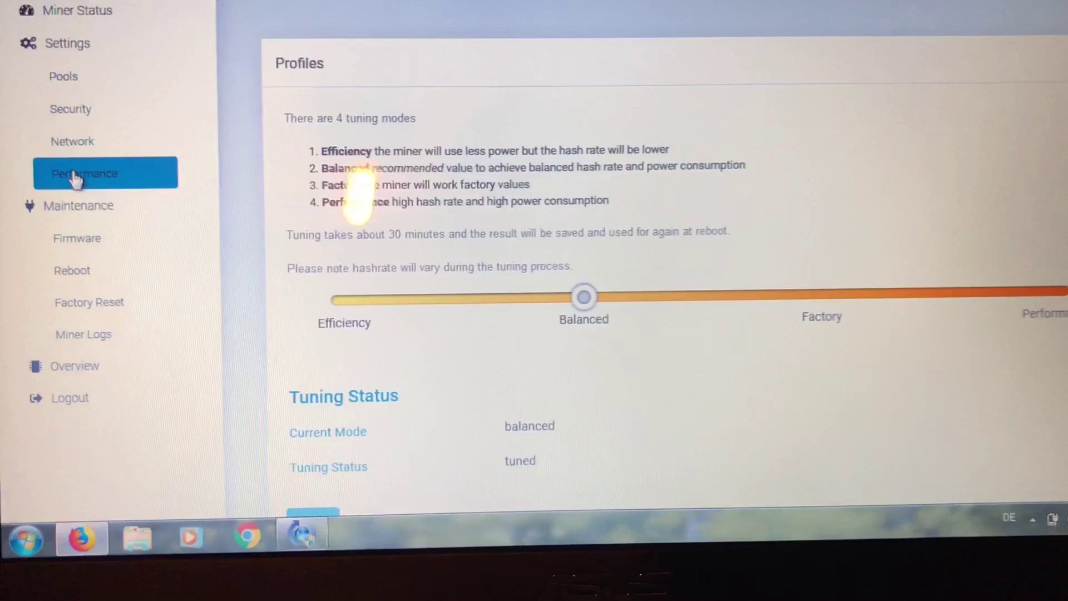